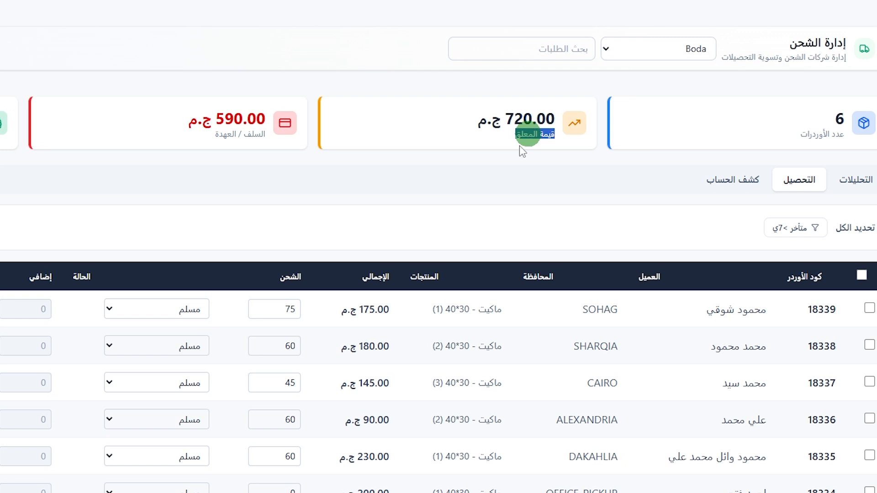
# Add a new shipping company, entering the courier's name as the company name
pyautogui.click(244, 146)
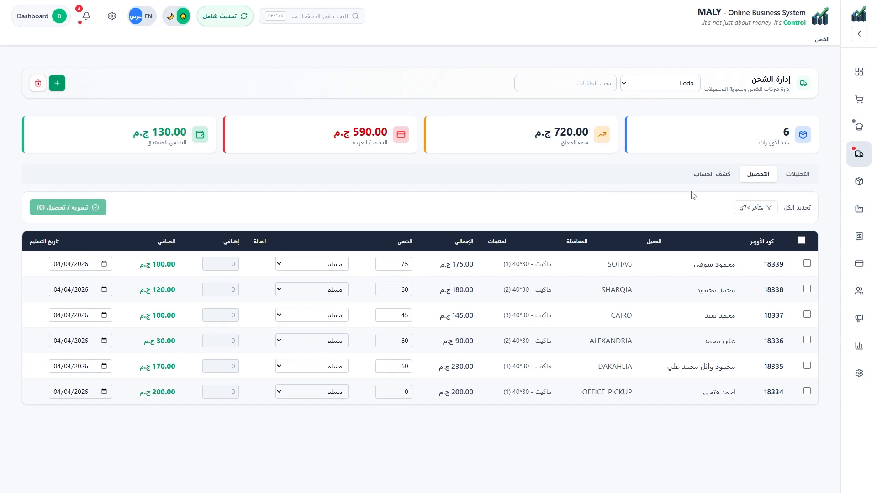
pyautogui.click(58, 85)
pyautogui.click(480, 281)
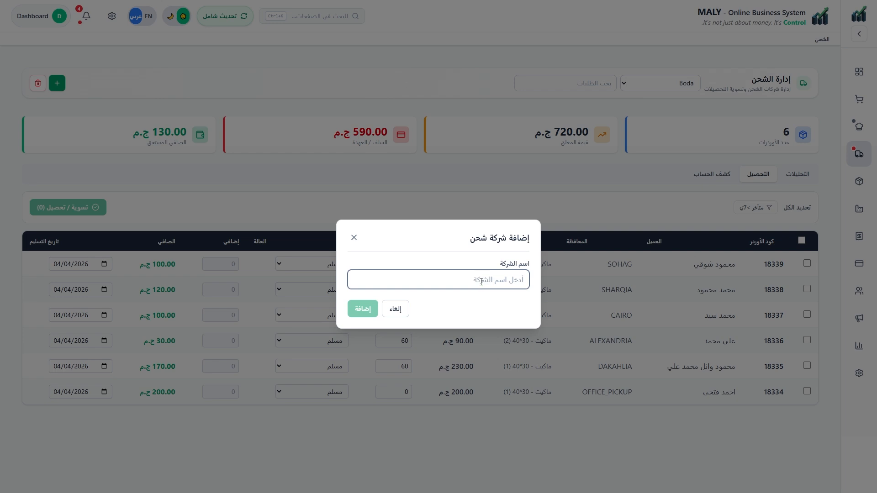
pyautogui.write('Islan')
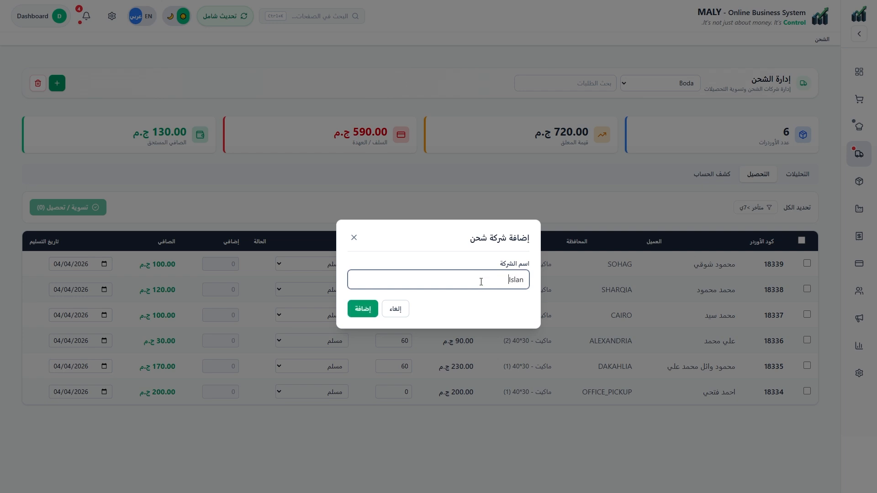
pyautogui.press('BackSpace')
pyautogui.write('m')
pyautogui.click(393, 312)
# Check the new shipping company's collection orders and return to the first courier in the list
pyautogui.click(662, 84)
pyautogui.click(678, 133)
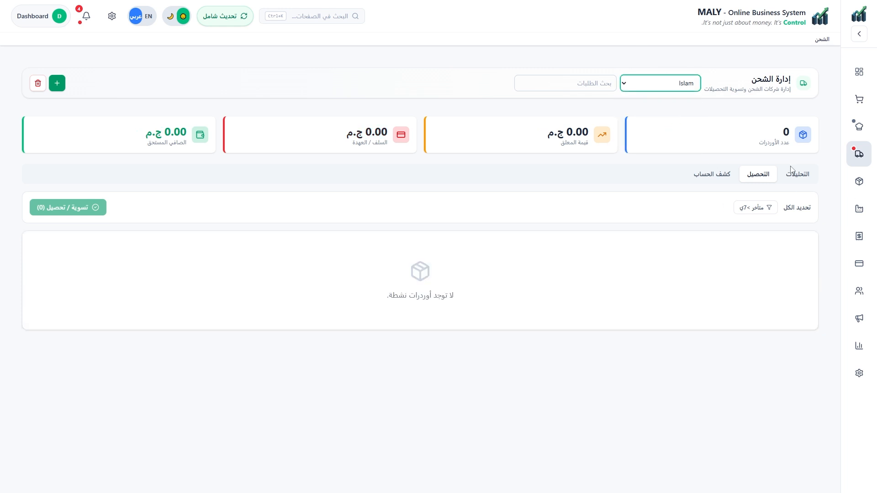
pyautogui.click(690, 88)
pyautogui.click(684, 117)
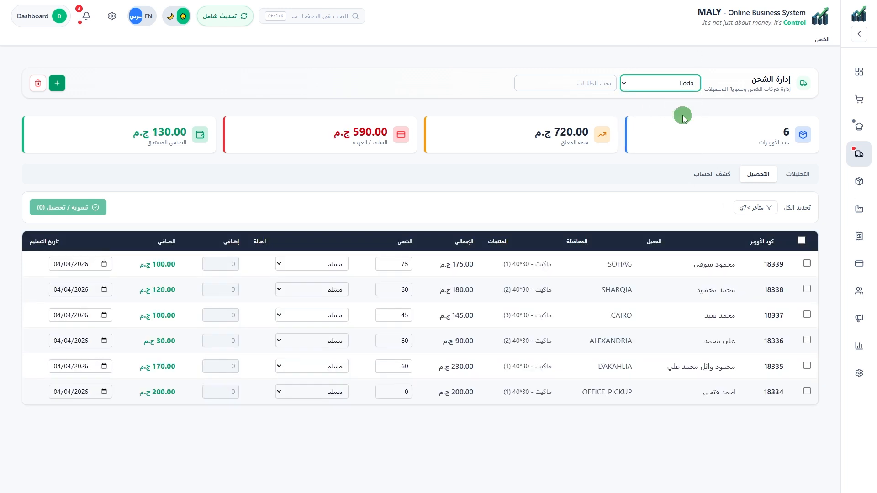
# Set the shipping cost of the SOHAG order to 100
pyautogui.doubleClick(393, 263)
pyautogui.write('100')
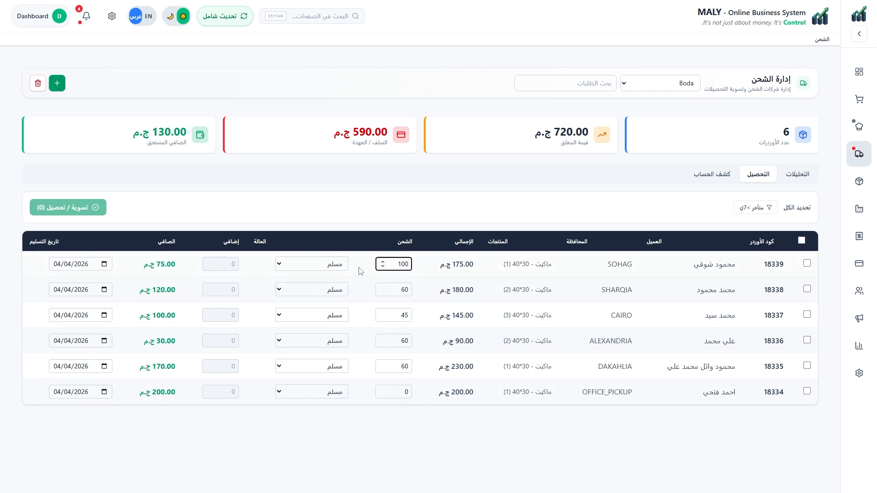
pyautogui.click(335, 229)
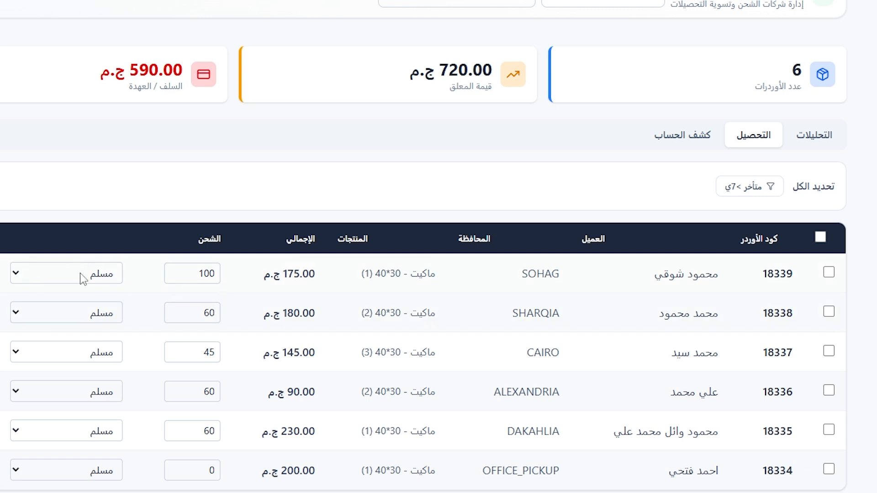
# Select the SOHAG and SHARQIA orders and toggle the filter for orders more than 7 days late on and off
pyautogui.click(828, 272)
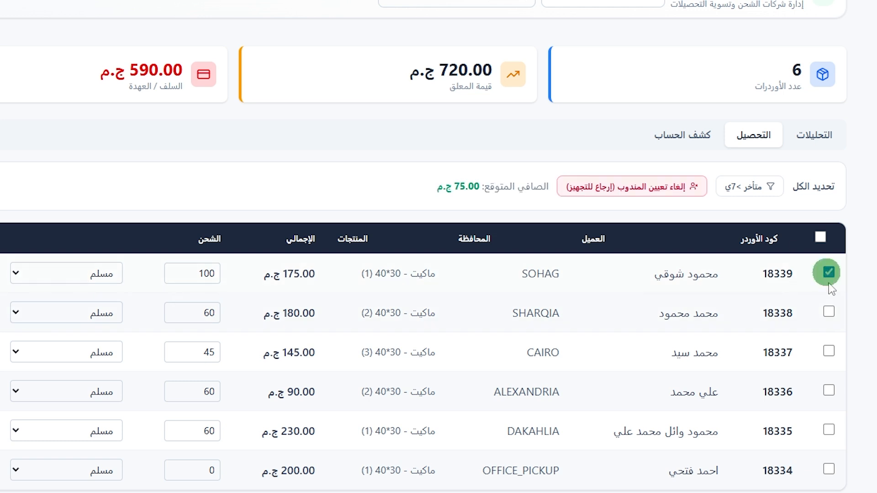
pyautogui.click(830, 312)
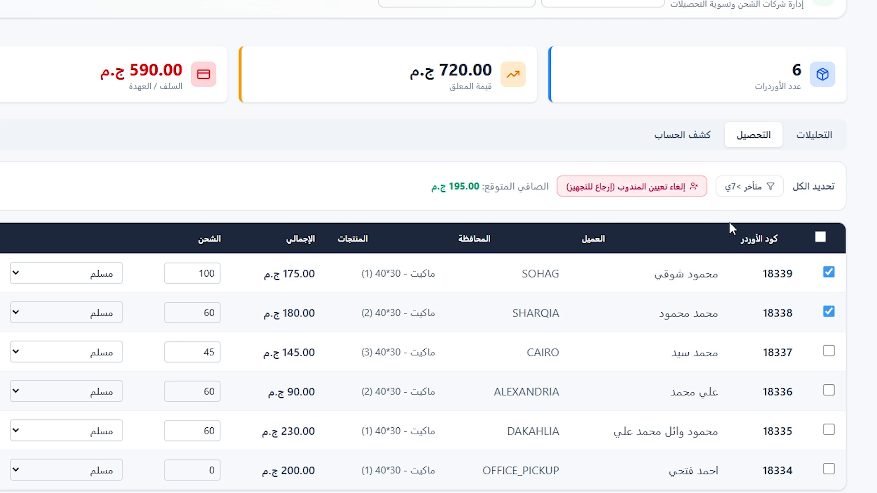
pyautogui.click(745, 188)
pyautogui.click(750, 188)
# Select all of the courier's orders and review the delivery status options of the SOHAG order
pyautogui.click(81, 278)
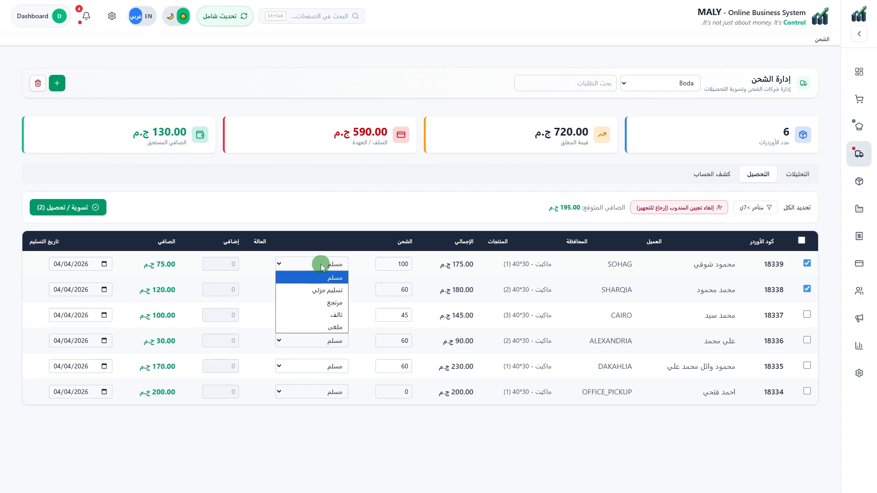
pyautogui.click(331, 268)
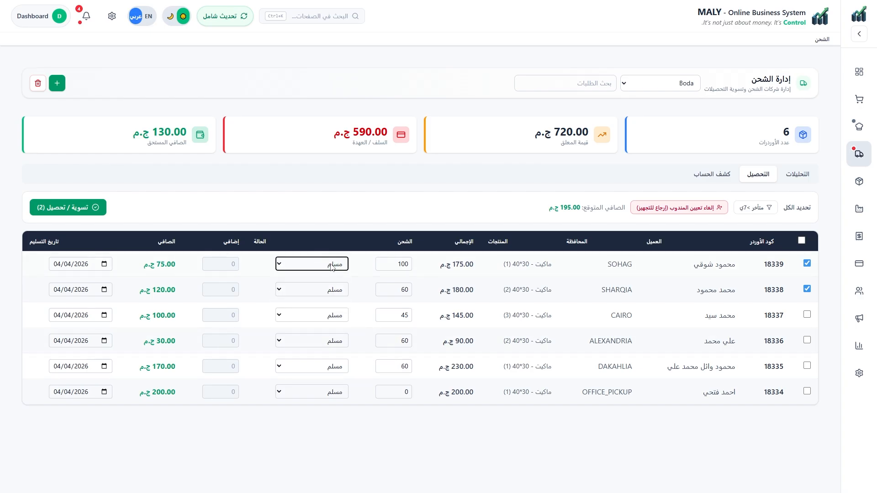
pyautogui.click(802, 241)
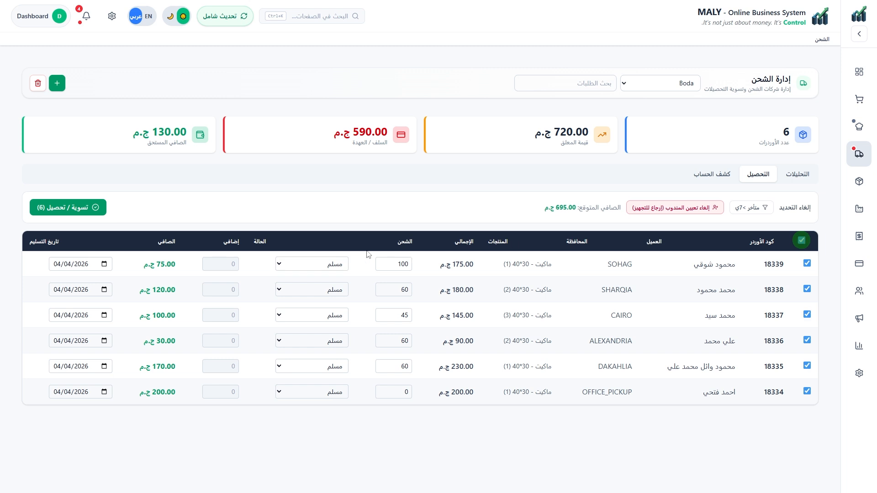
pyautogui.click(327, 265)
pyautogui.click(327, 265)
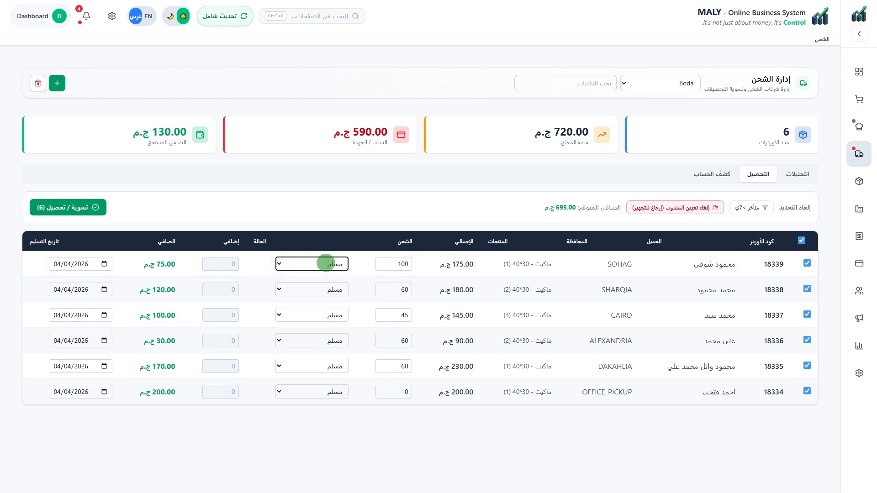
pyautogui.click(328, 265)
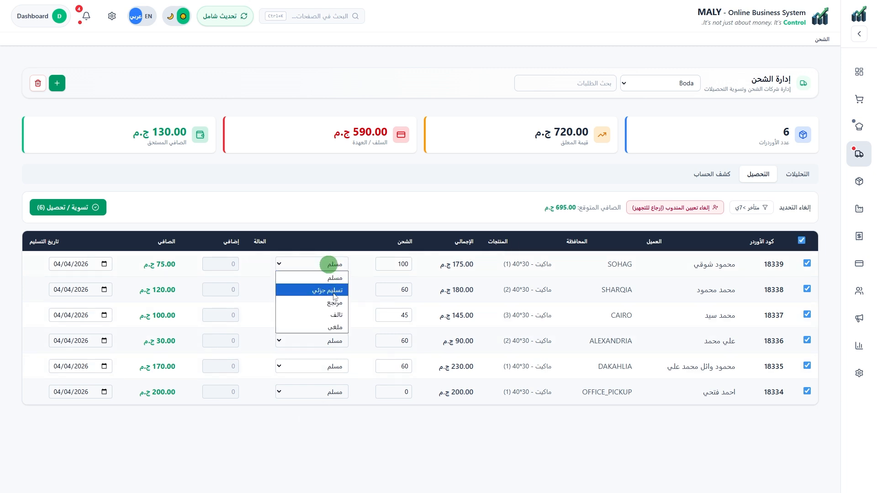
pyautogui.click(330, 239)
pyautogui.click(330, 290)
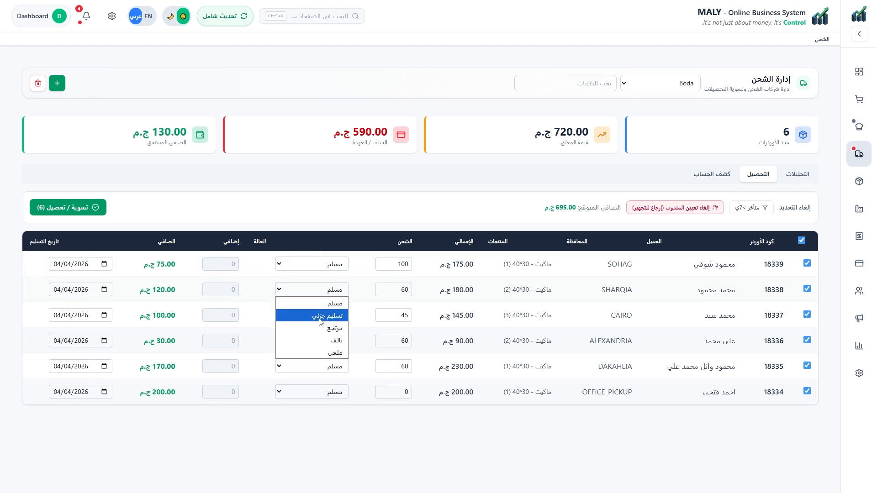
pyautogui.click(321, 314)
pyautogui.click(299, 188)
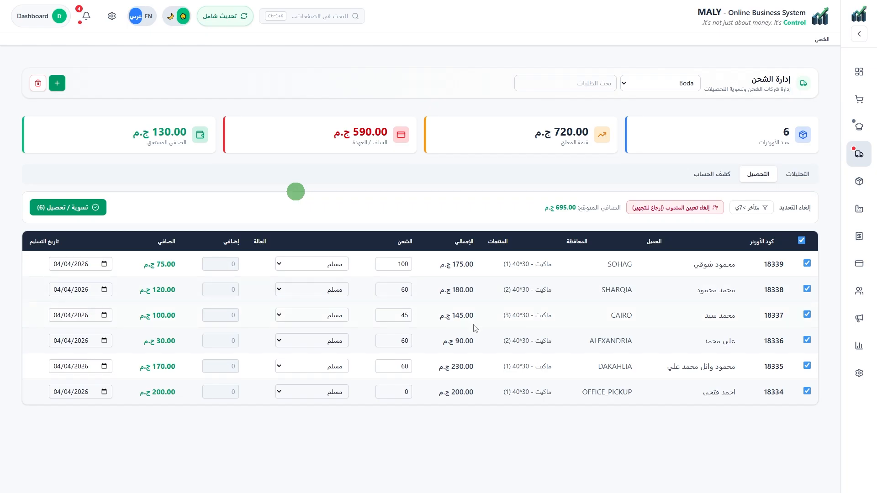
# Set the CAIRO order to partial delivery (تسليم جزئي) with a delivered quantity of 2 and save it
pyautogui.click(323, 313)
pyautogui.click(335, 346)
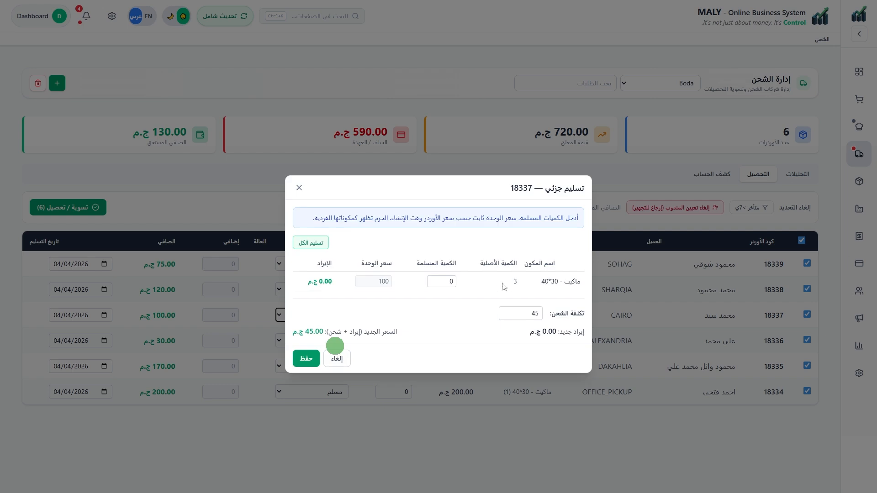
pyautogui.click(444, 282)
pyautogui.write('2')
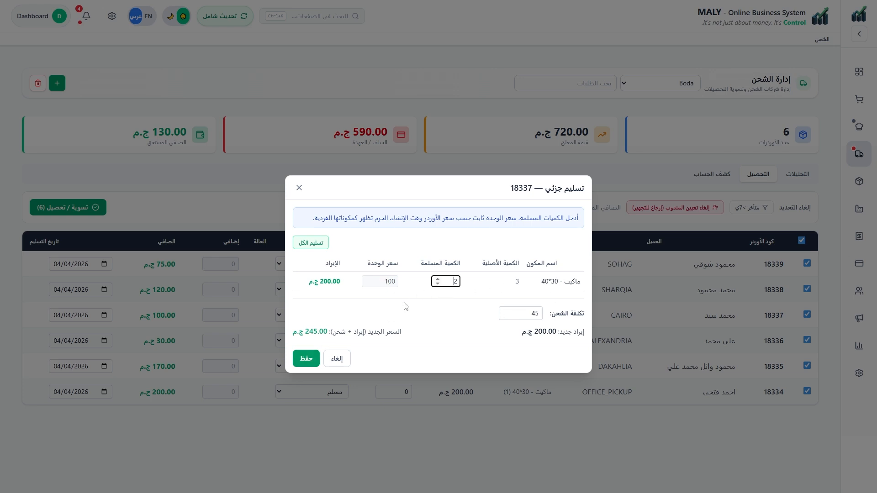
pyautogui.click(304, 357)
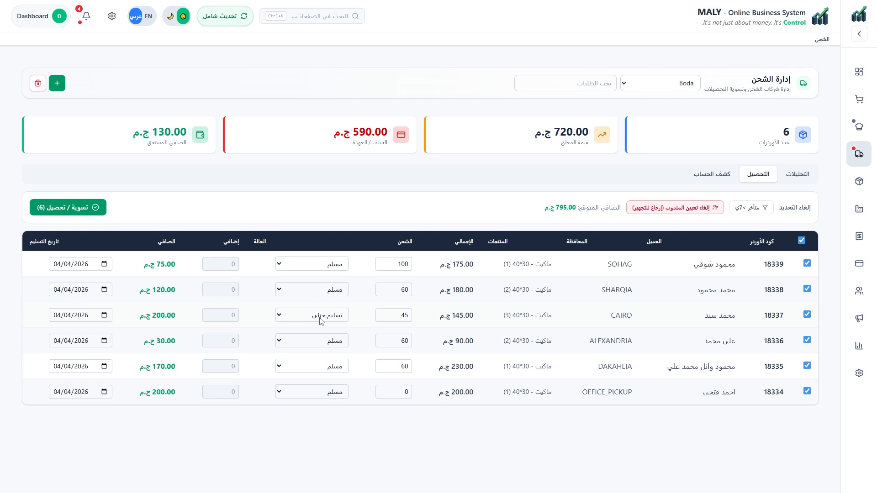
# Mark the ALEXANDRIA order as returned (مرتجع) and set its additional amount (إضافي) to 20
pyautogui.click(330, 345)
pyautogui.click(332, 375)
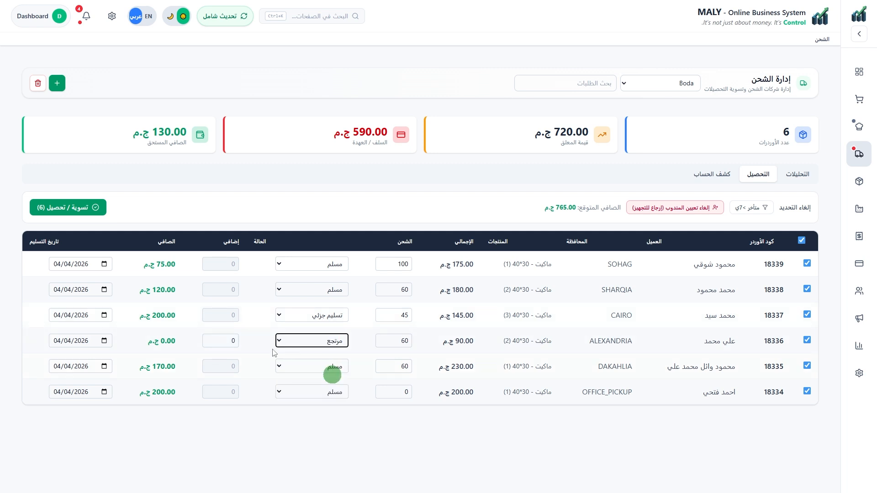
pyautogui.click(224, 341)
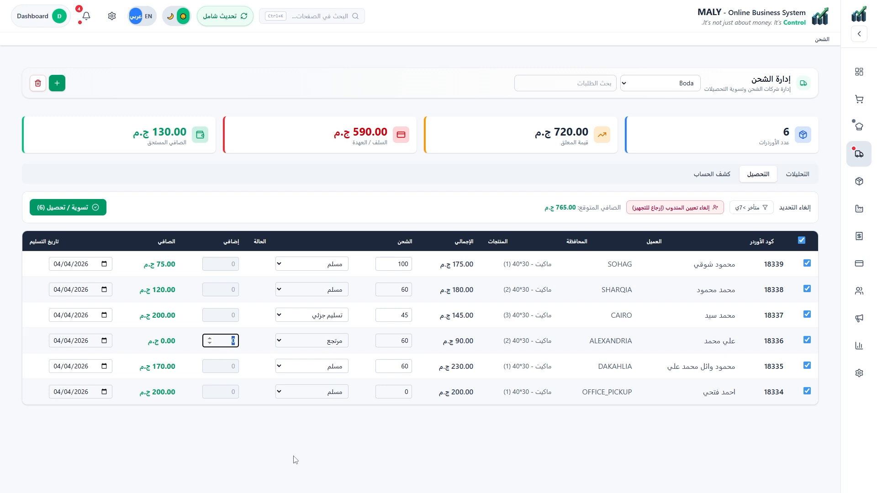
pyautogui.write('20')
# Look at the return losses (خسائر المرتجعات) on the dashboard and go back to shipping management
pyautogui.click(862, 71)
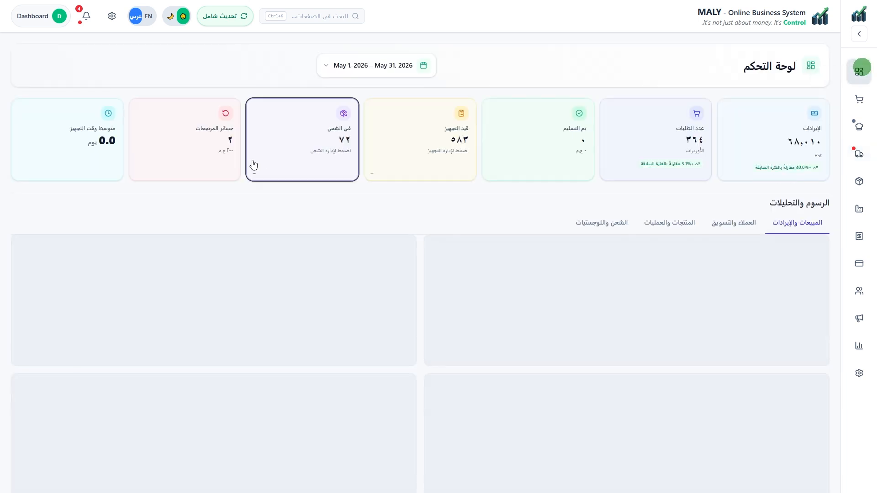
pyautogui.doubleClick(231, 150)
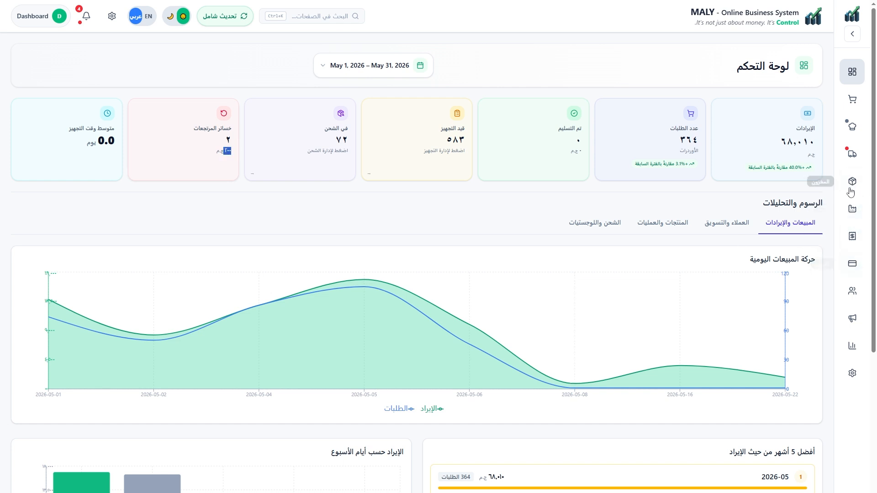
pyautogui.click(853, 154)
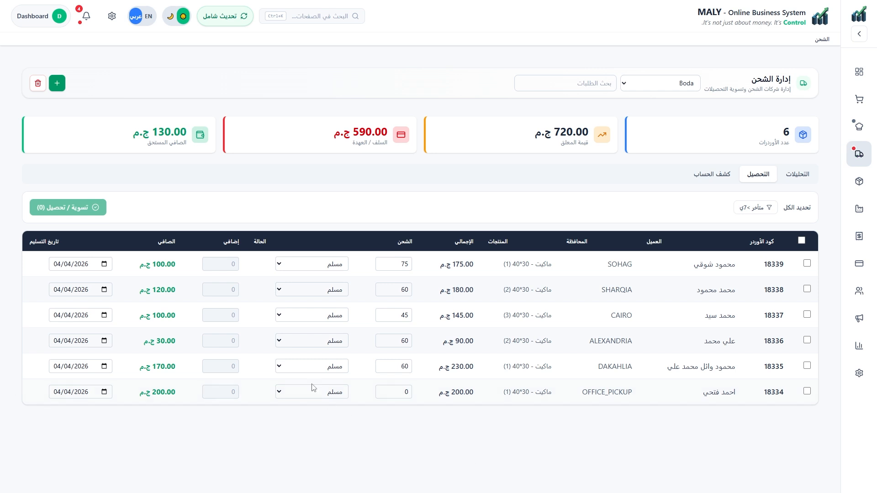
# Select all orders, mark the CAIRO order as damaged (تالف) and open its additional amount for editing
pyautogui.click(803, 242)
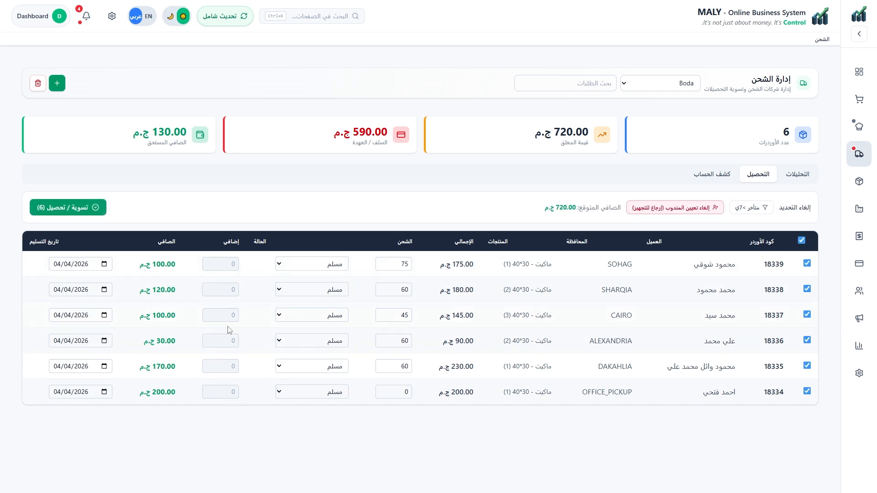
pyautogui.click(333, 315)
pyautogui.click(333, 366)
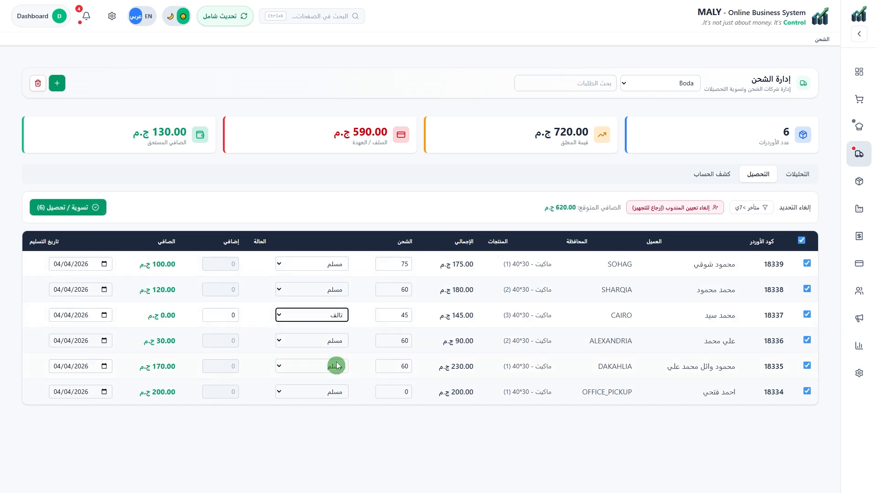
pyautogui.click(232, 319)
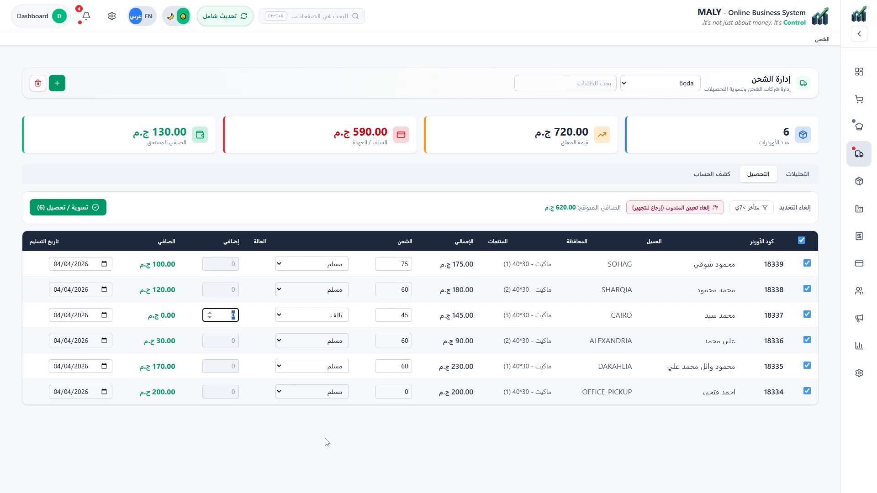
# Try the cancelled status (ملغي) on the CAIRO order and set it back to delivered (مسلم)
pyautogui.click(333, 315)
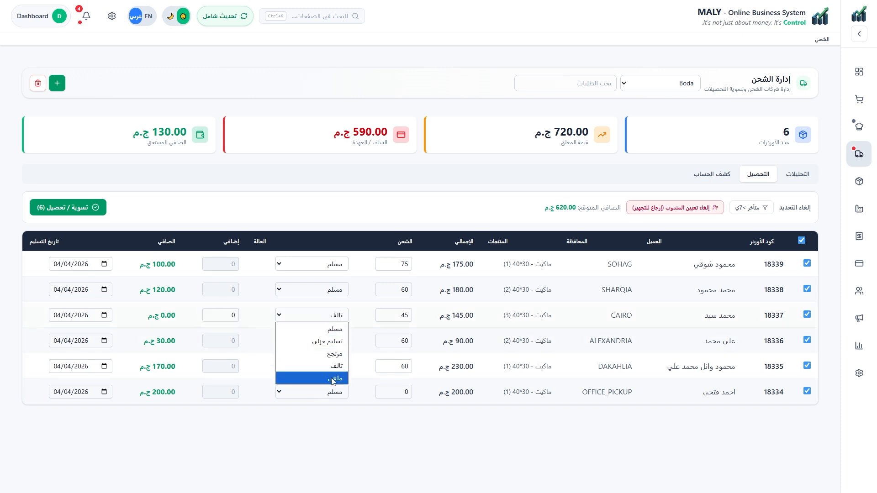
pyautogui.click(333, 379)
pyautogui.click(333, 315)
pyautogui.click(335, 330)
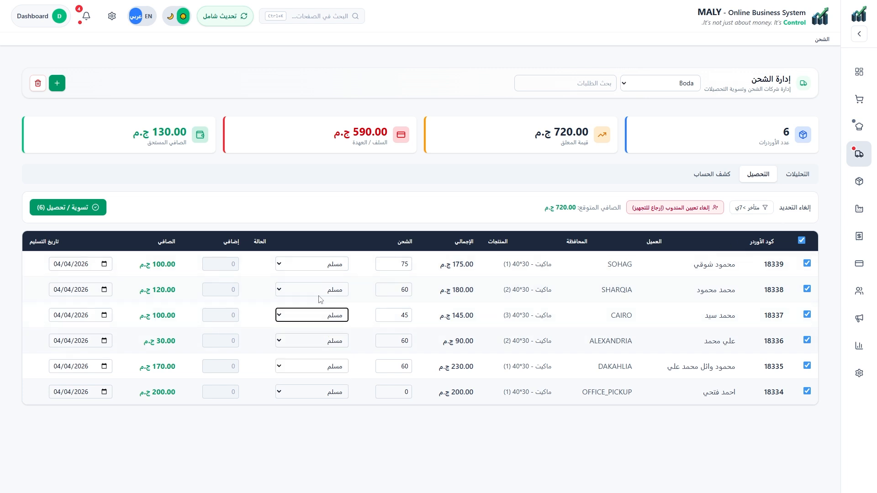
# Enter 100 as the SOHAG order's shipping cost
pyautogui.click(324, 291)
pyautogui.click(324, 291)
pyautogui.click(393, 264)
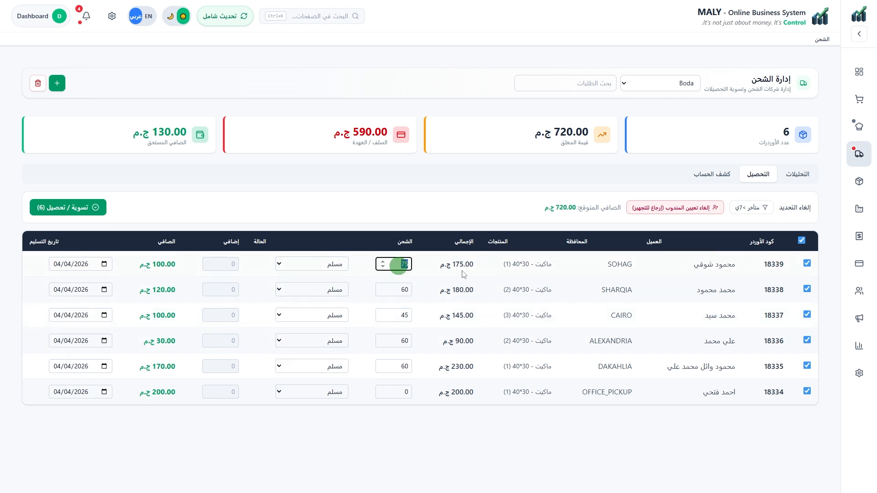
pyautogui.write('100')
# Switch the collection list to the second courier in the list and select all displayed orders
pyautogui.click(666, 84)
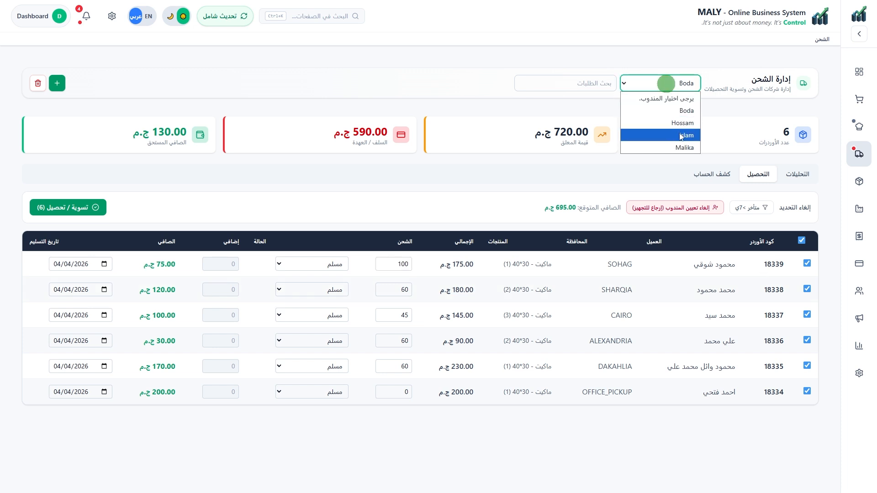
pyautogui.click(684, 135)
pyautogui.click(660, 86)
pyautogui.click(670, 124)
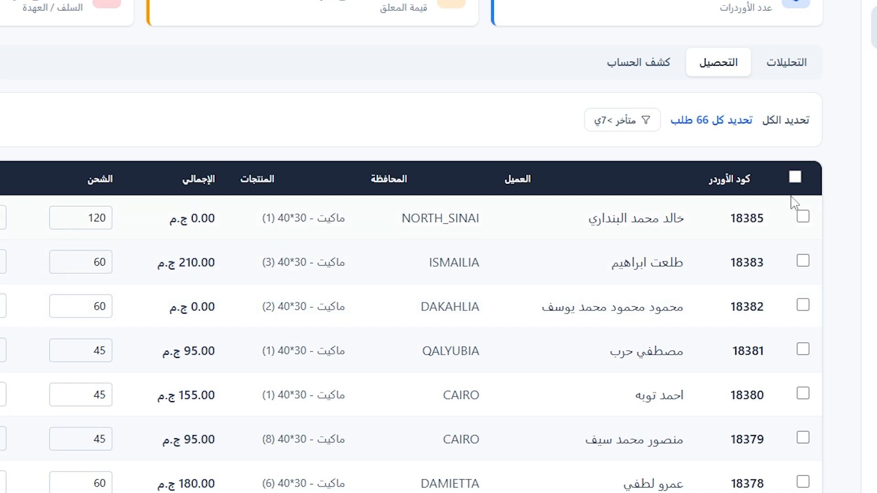
pyautogui.click(795, 178)
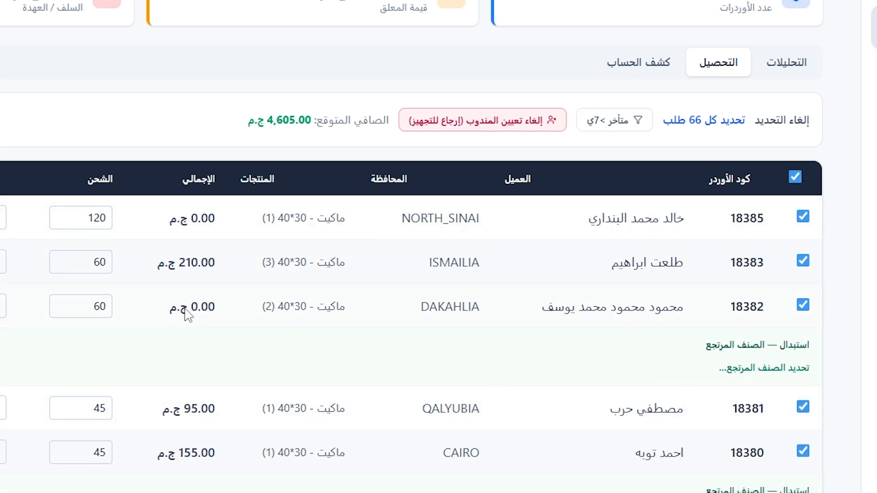
# Expand the returned-item selection of the DAKAHLIA exchange order and set the settlement's received amount to 5000
pyautogui.click(754, 368)
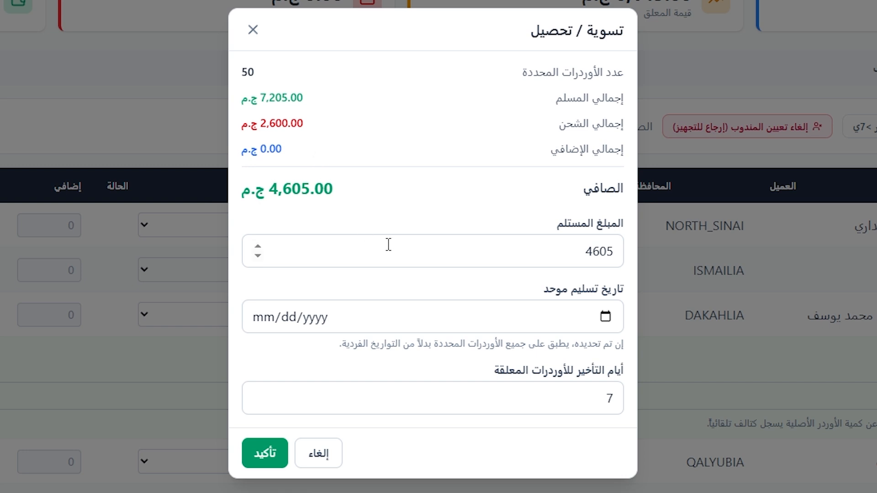
pyautogui.doubleClick(502, 253)
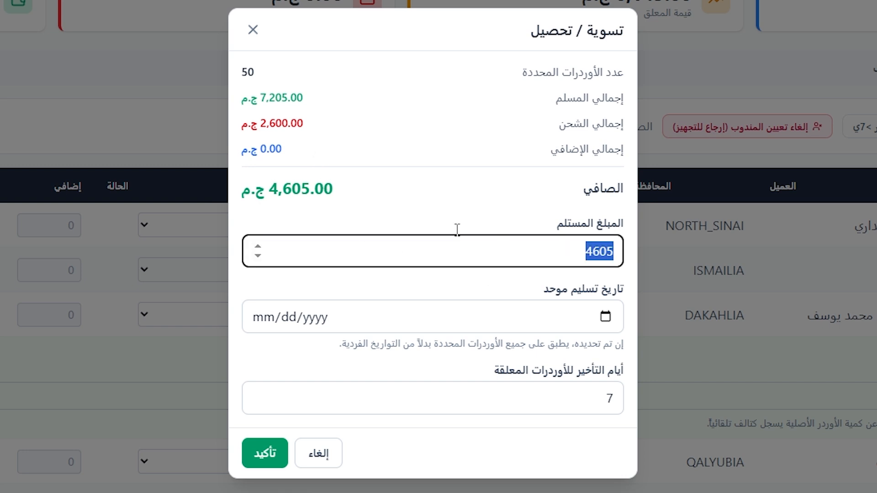
pyautogui.write('5000')
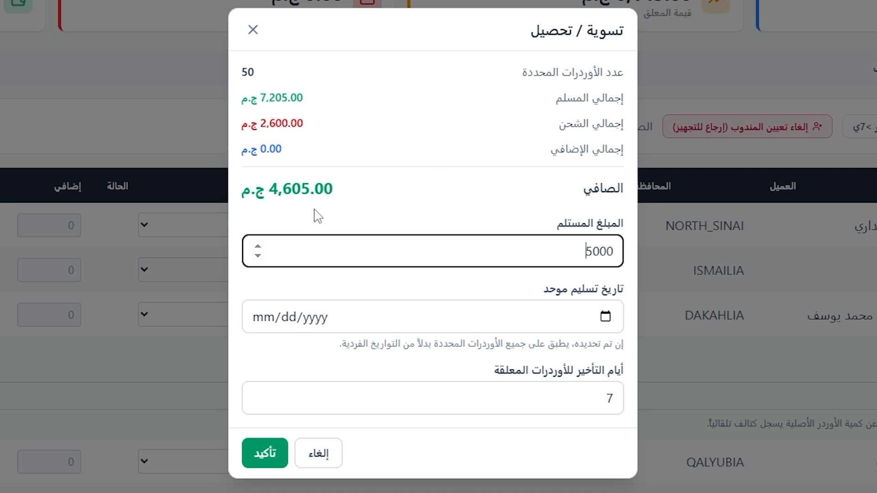
# Set the unified delivery date to 05/25/2026 and confirm the settlement of the selected orders
pyautogui.click(604, 316)
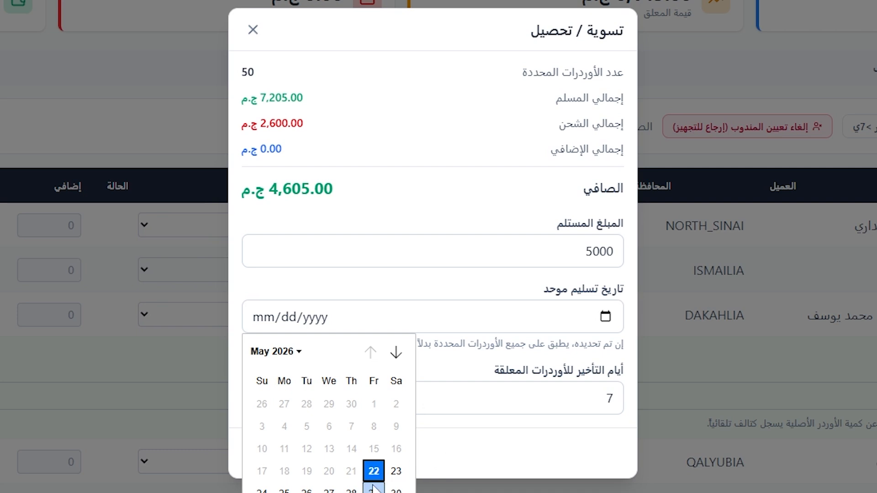
pyautogui.click(284, 489)
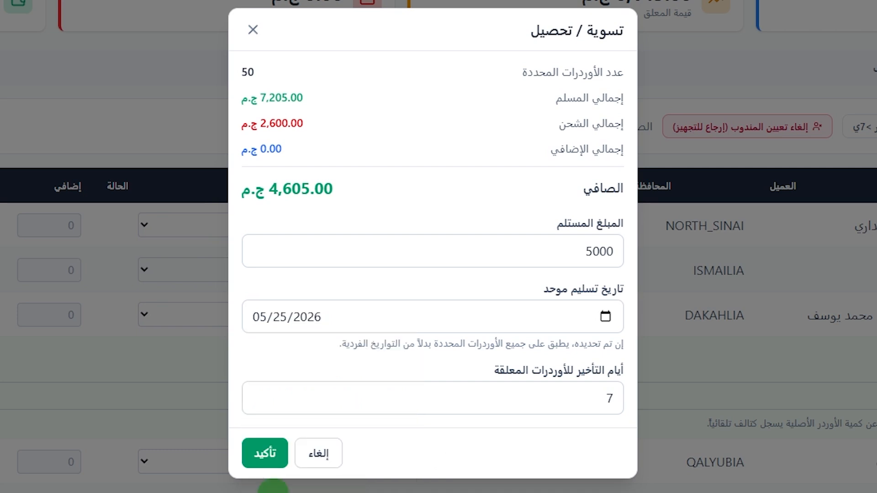
pyautogui.doubleClick(537, 399)
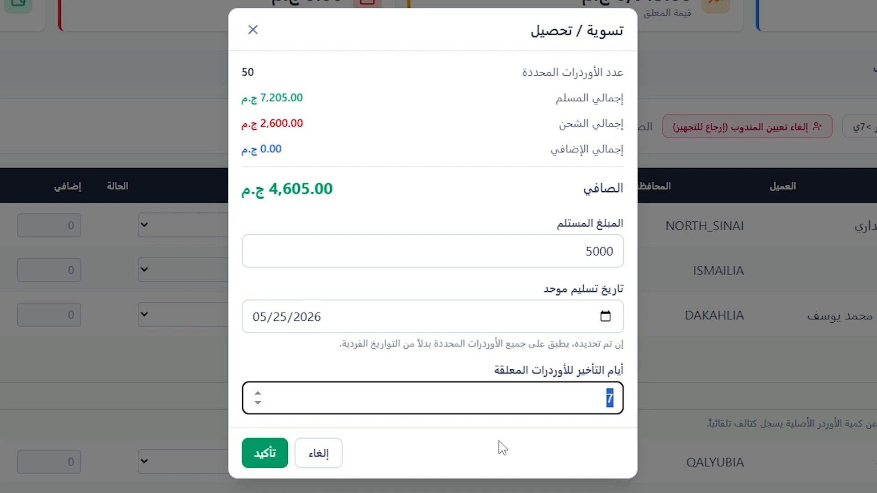
pyautogui.click(265, 453)
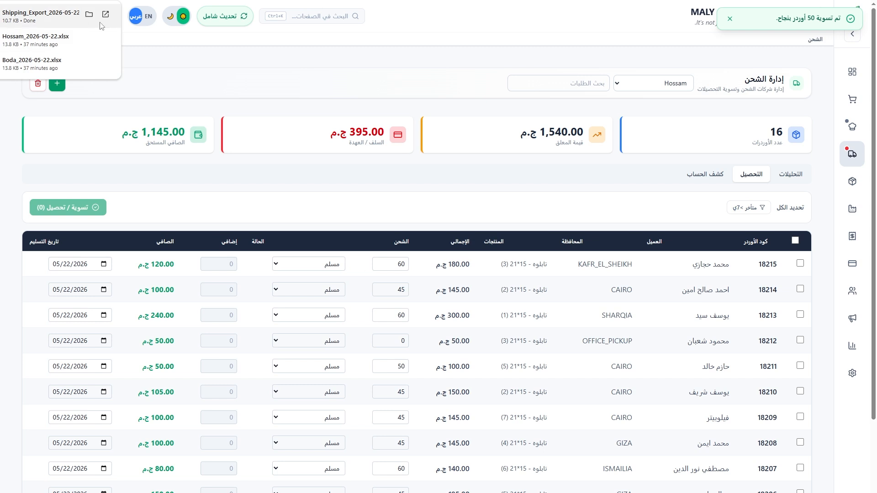
# Locate the downloaded Shipping_Export file in its folder, open it in Excel and examine its columns
pyautogui.click(93, 15)
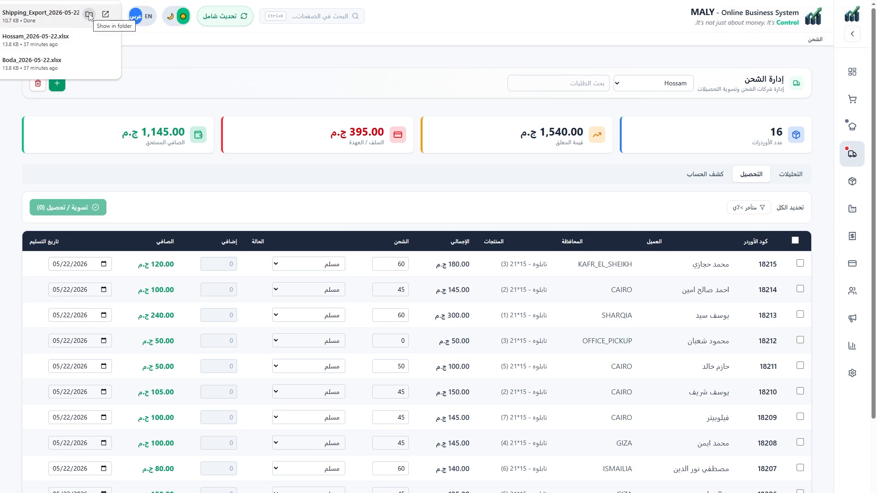
pyautogui.click(90, 15)
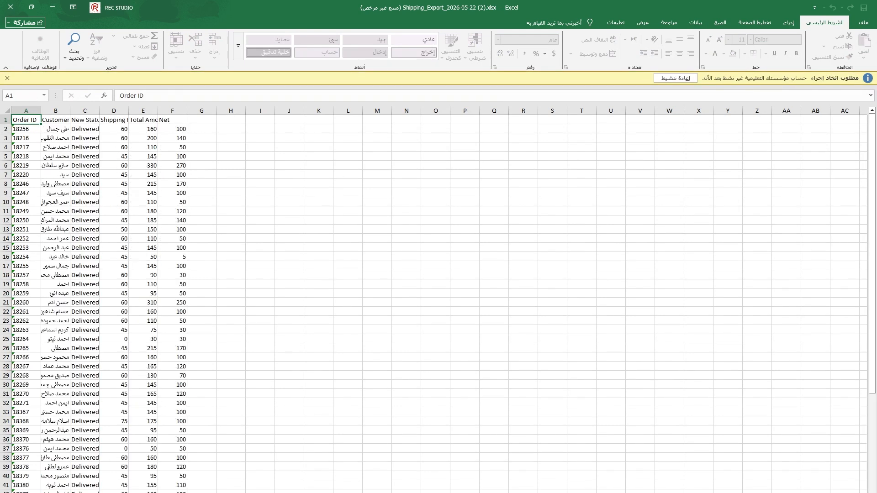
pyautogui.moveTo(13, 113); pyautogui.dragTo(221, 109)
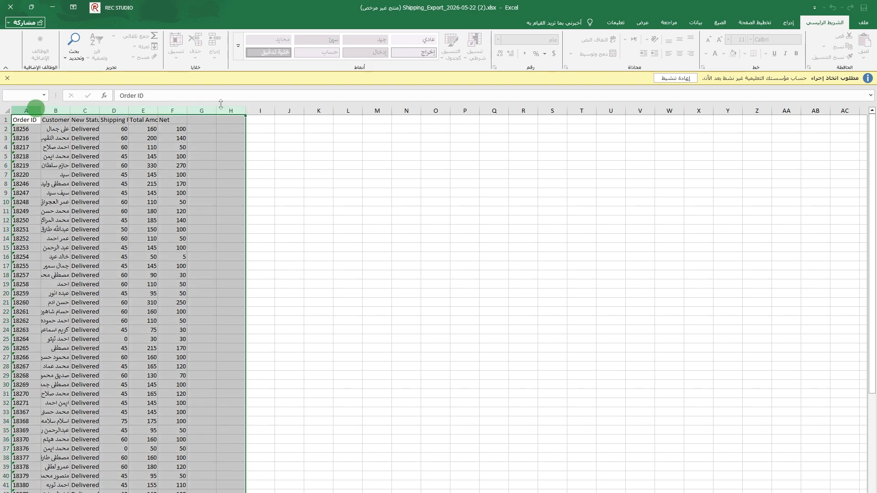
pyautogui.click(187, 107)
pyautogui.click(226, 178)
# Return to MALY, reload the shipping page and open the courier's account statement (كشف الحساب)
pyautogui.hotkey('alt', 'Tab')
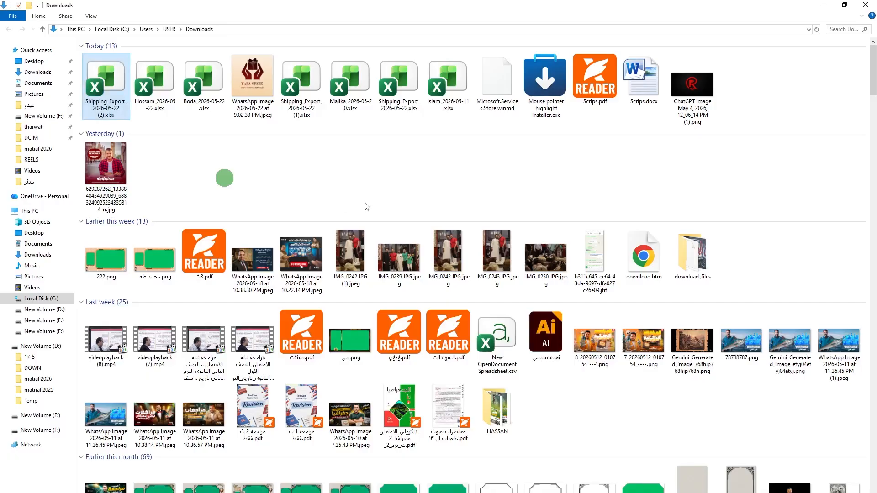
pyautogui.hotkey('alt', 'Tab')
pyautogui.click(705, 174)
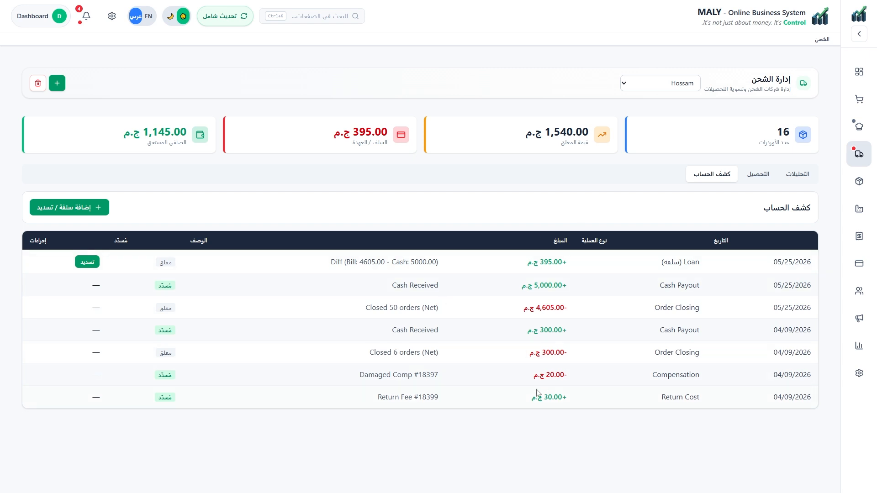
pyautogui.rightClick(424, 234)
pyautogui.click(453, 284)
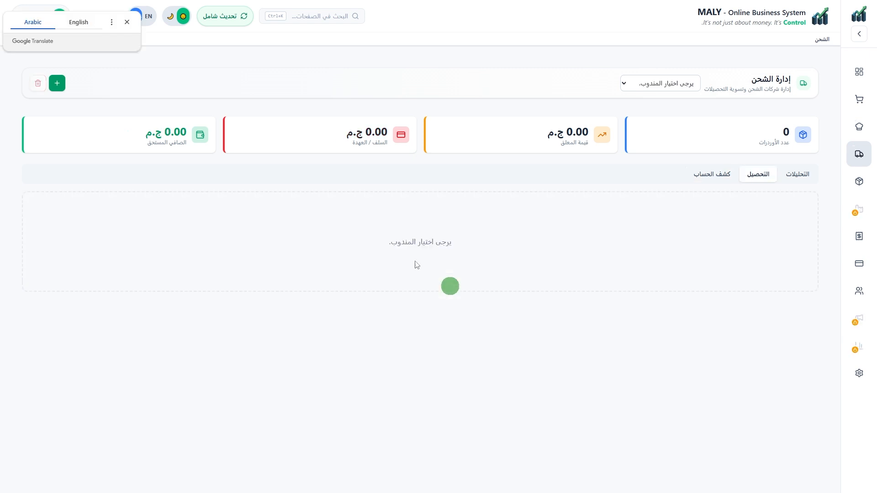
pyautogui.click(705, 174)
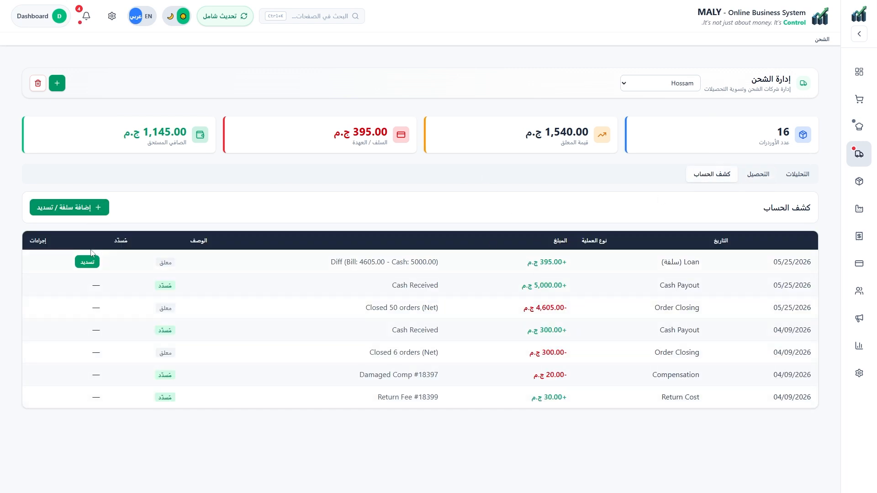
# Record a partial repayment of 200 on the courier's pending loan dated 05/25/2026
pyautogui.click(87, 265)
pyautogui.click(474, 260)
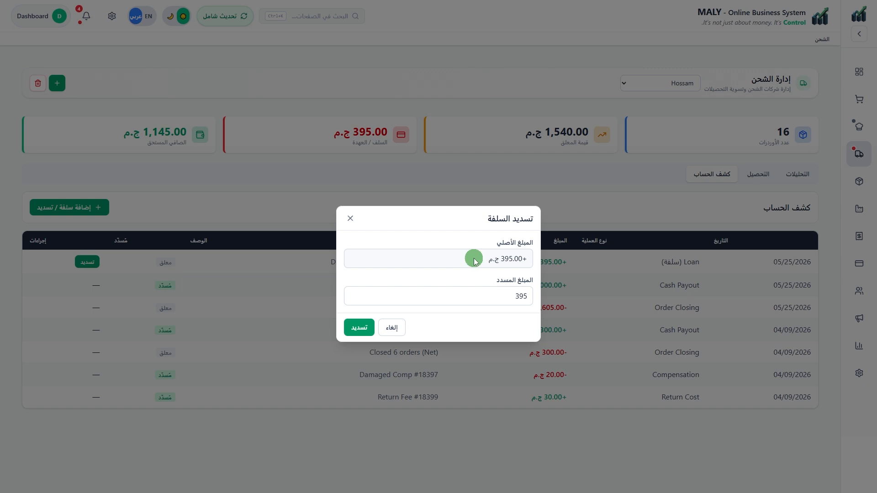
pyautogui.doubleClick(499, 297)
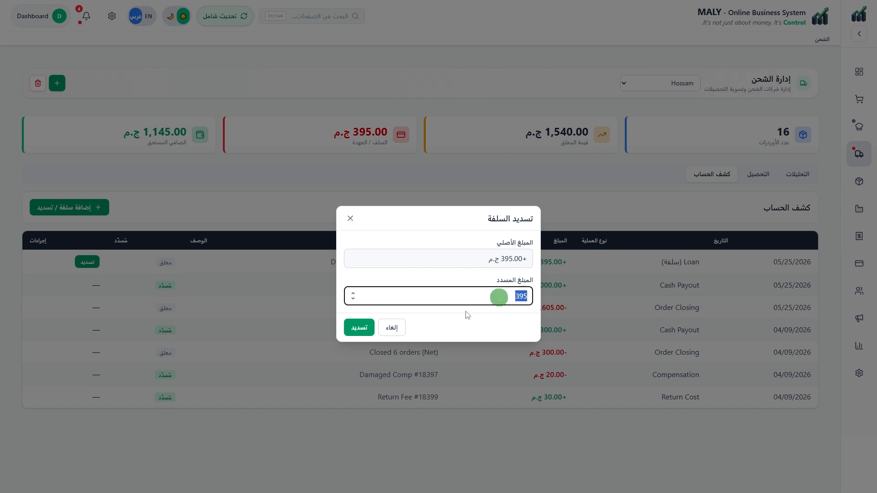
pyautogui.write('2')
pyautogui.click(360, 328)
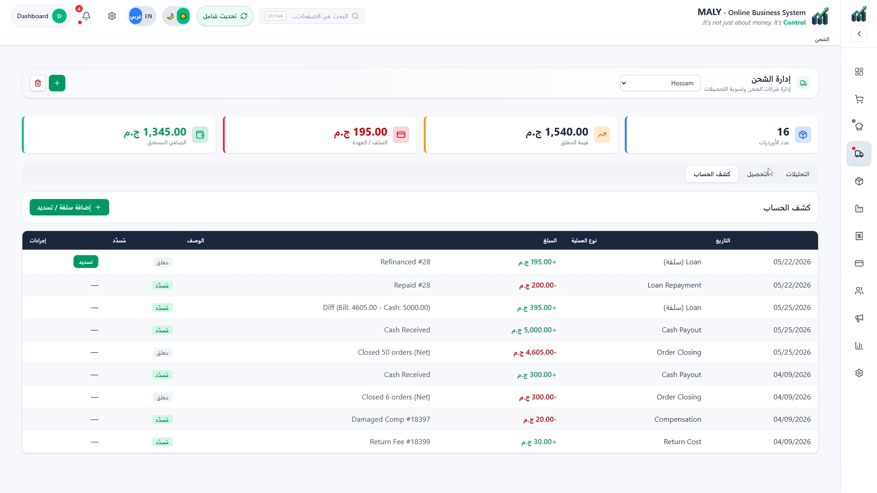
# Open the courier's analytics (التحليلات) and switch the interface language to English
pyautogui.click(784, 172)
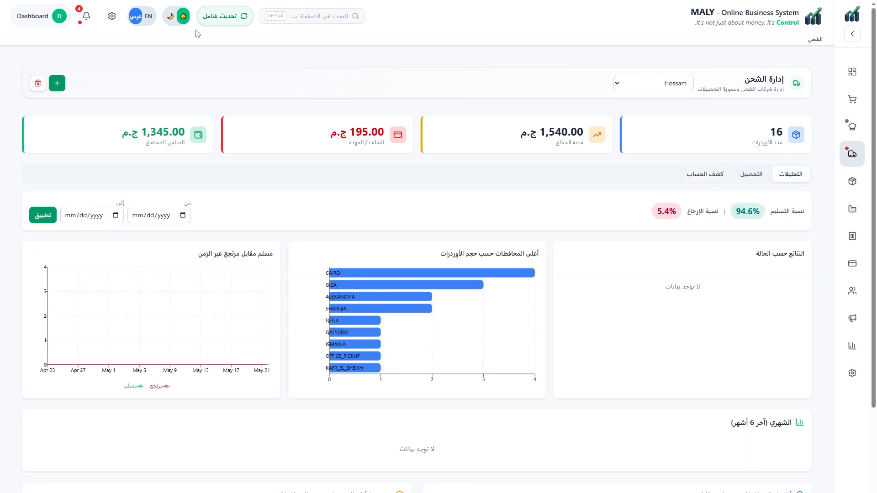
pyautogui.click(148, 17)
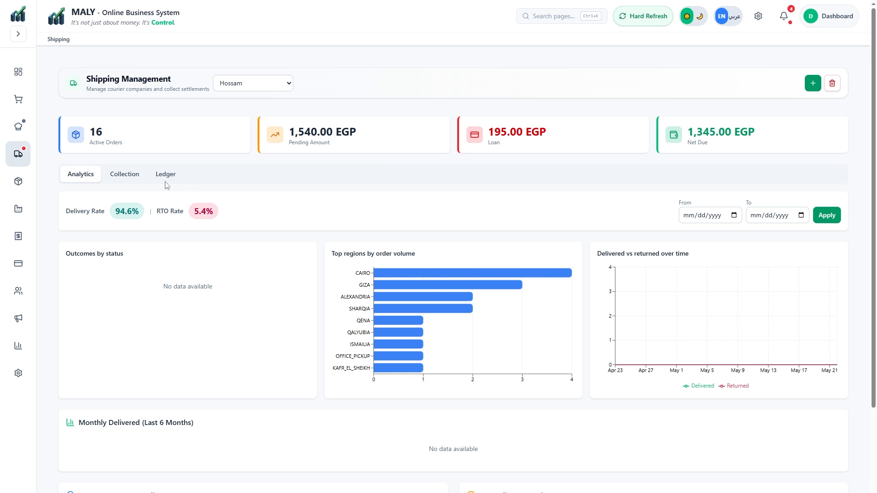
# Filter the courier's analytics to the period from 04/01/2026 to 05/22/2026
pyautogui.click(734, 216)
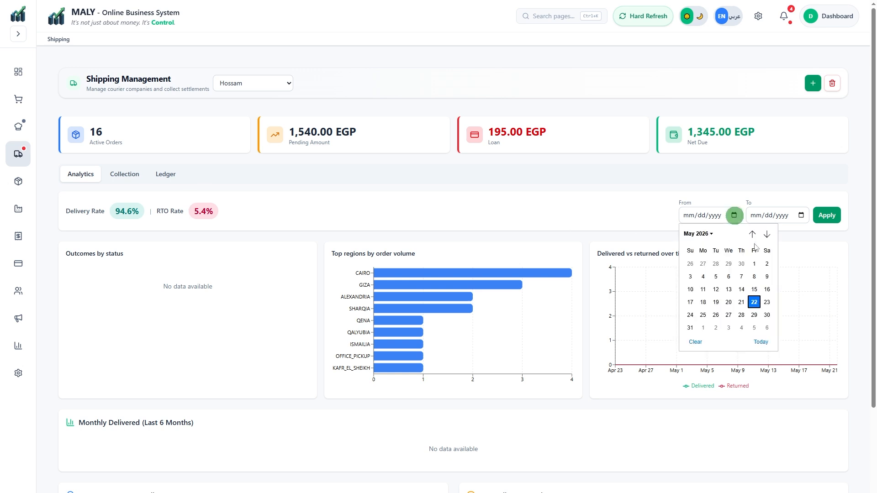
pyautogui.click(755, 264)
pyautogui.click(801, 215)
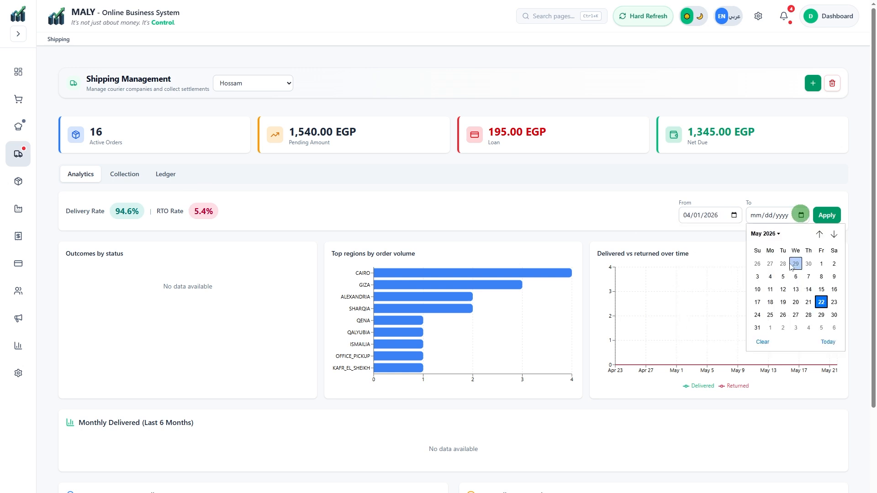
pyautogui.click(821, 302)
pyautogui.click(827, 215)
# Examine the courier's charts, the average delivery days and the delivery-versus-return figures by governorate
pyautogui.moveTo(471, 290)
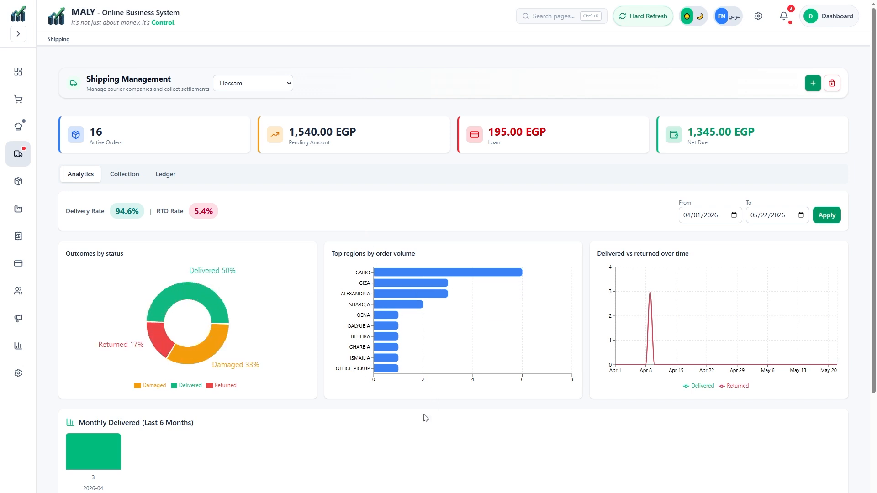
pyautogui.scroll(-5, 425, 418)
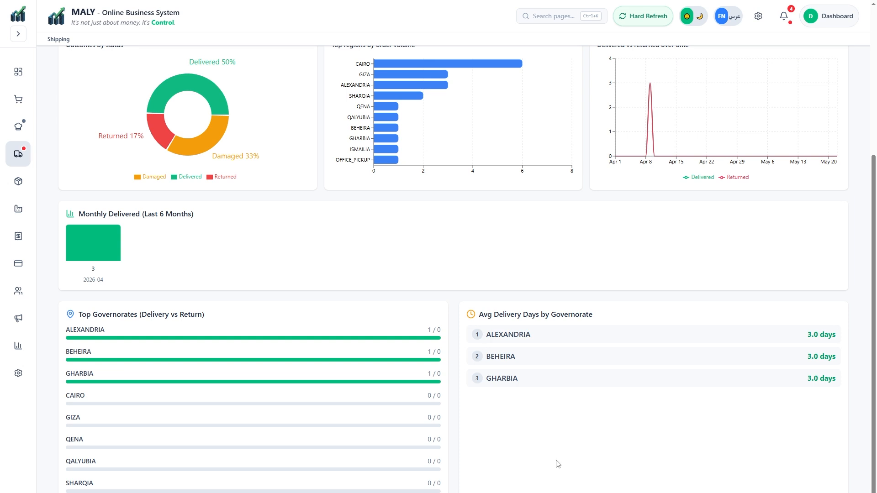
pyautogui.tripleClick(535, 314)
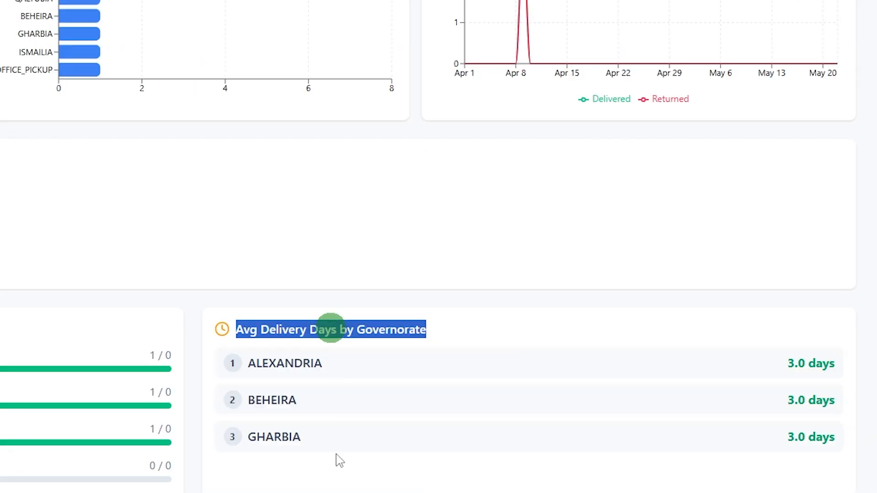
pyautogui.click(339, 460)
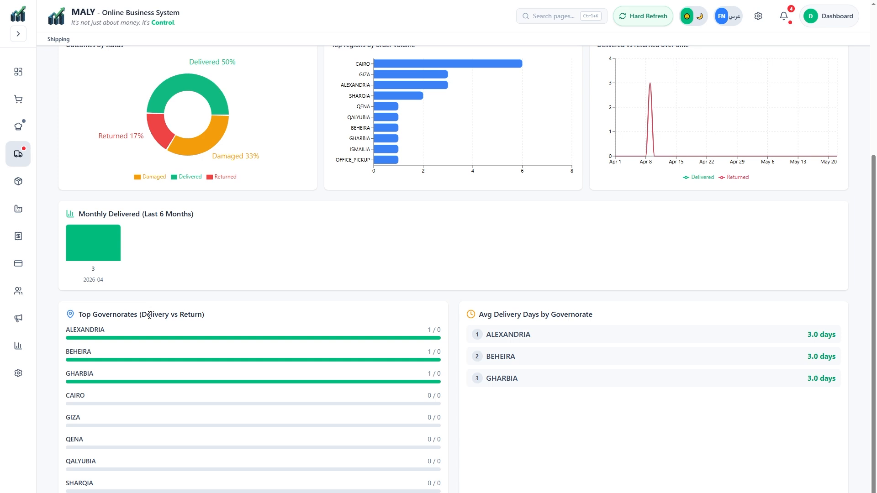
pyautogui.tripleClick(150, 316)
pyautogui.click(165, 321)
pyautogui.scroll(5, 431, 388)
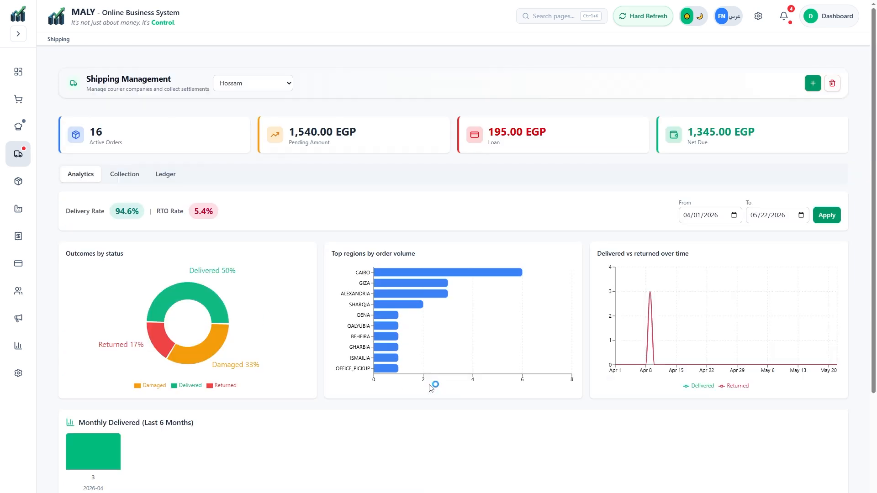
# Switch the analytics to the first courier in the list and examine that courier's charts and governorate figures
pyautogui.click(244, 81)
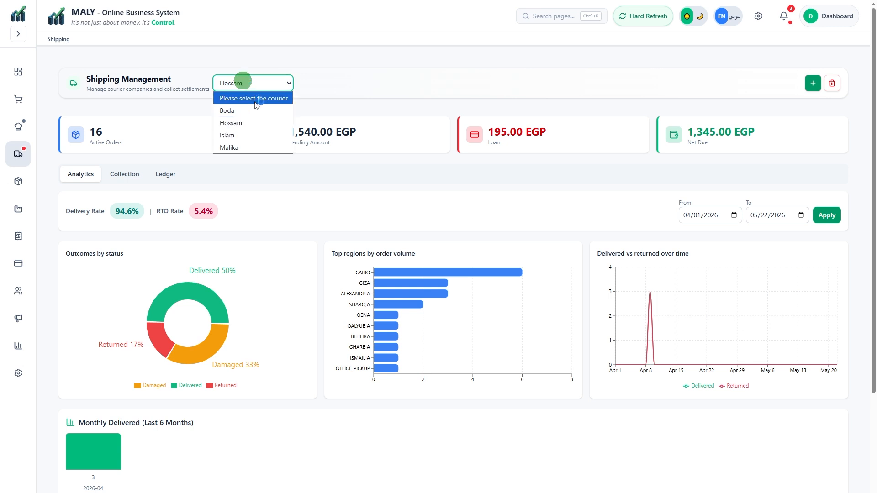
pyautogui.click(251, 111)
pyautogui.scroll(-5, 365, 274)
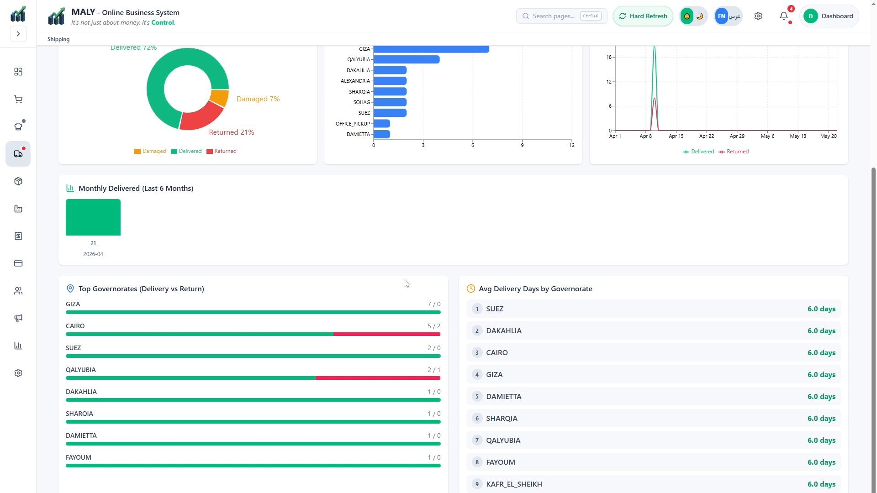
pyautogui.scroll(3, 407, 284)
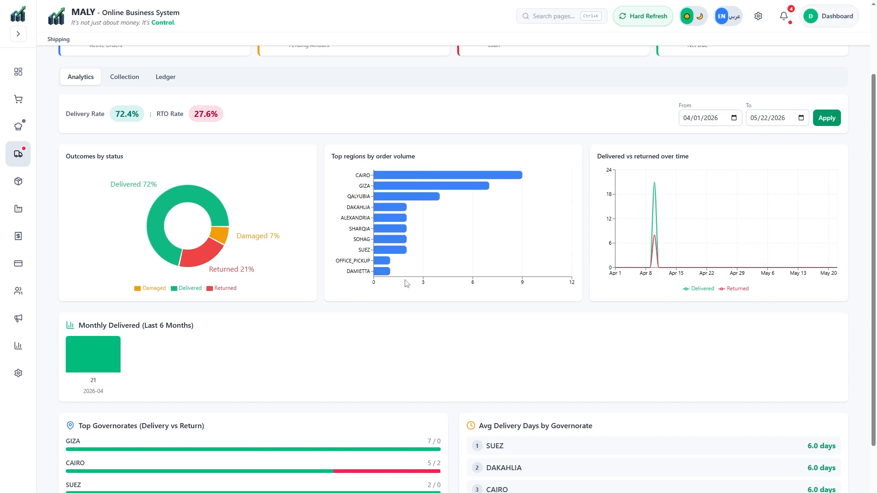
pyautogui.scroll(2, 406, 282)
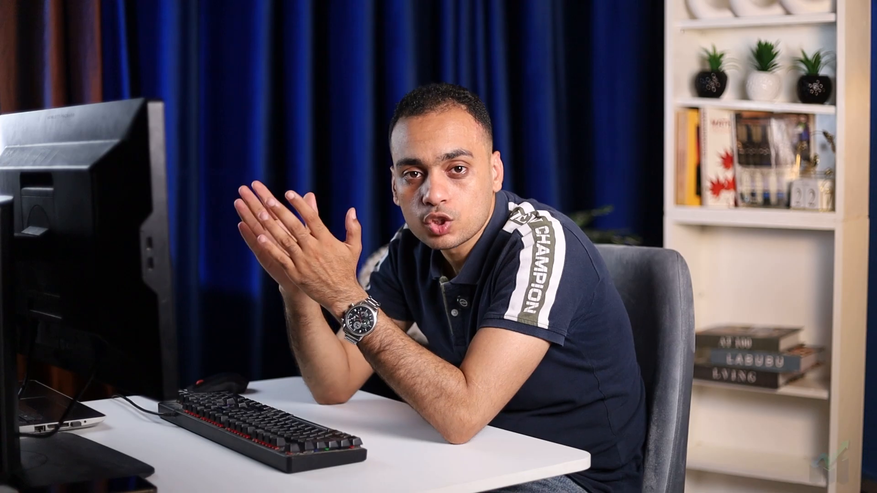